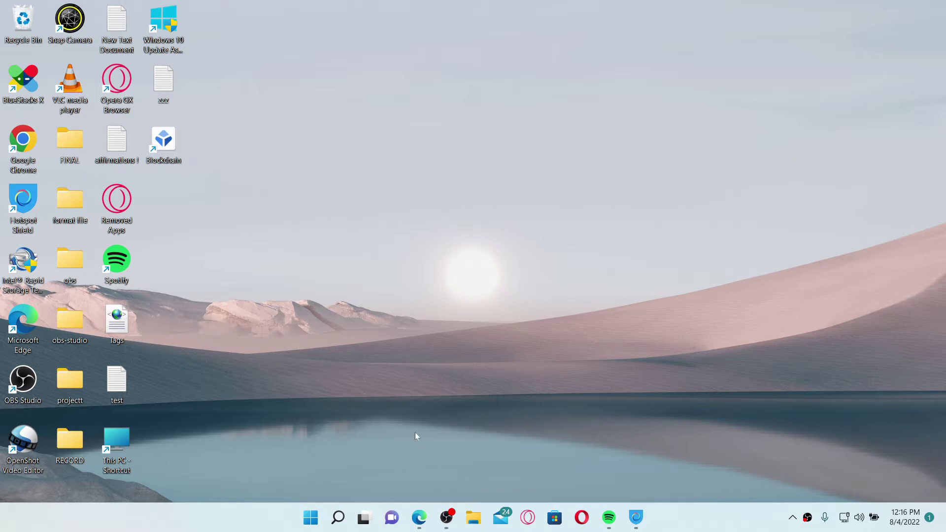
pyautogui.click(420, 518)
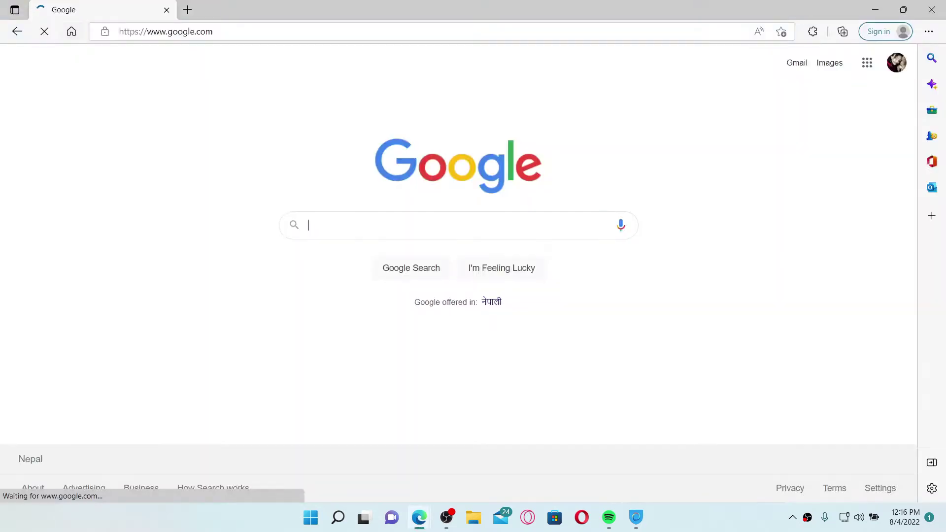
pyautogui.hotkey('ctrl', 'l')
pyautogui.write('ww')
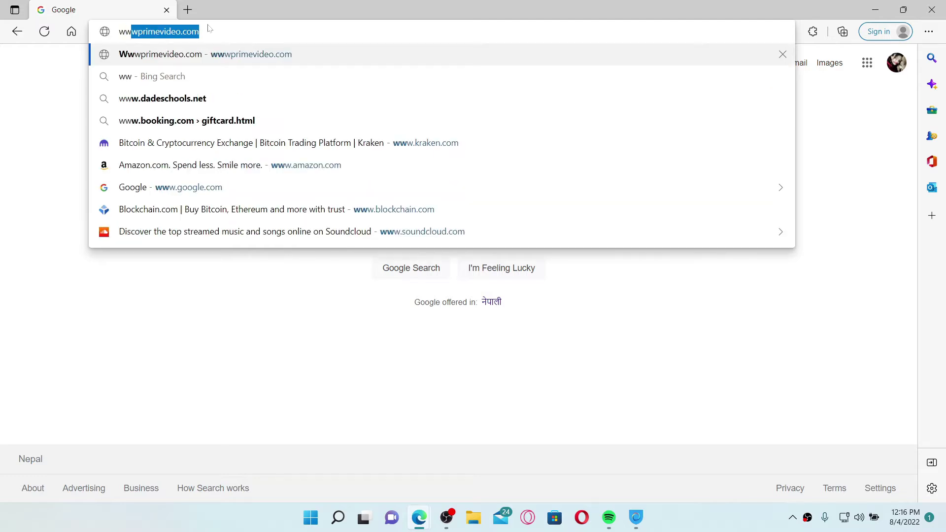
pyautogui.write('w.deezer')
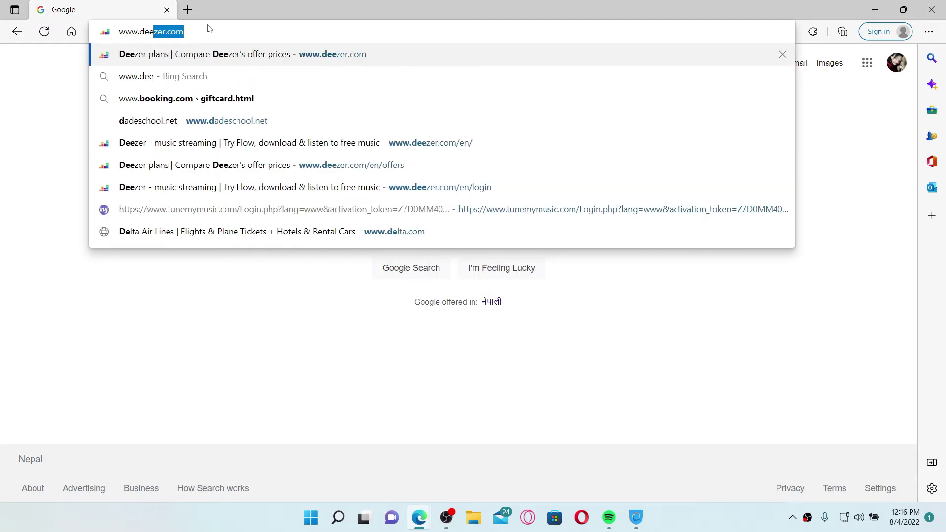
pyautogui.press('Return')
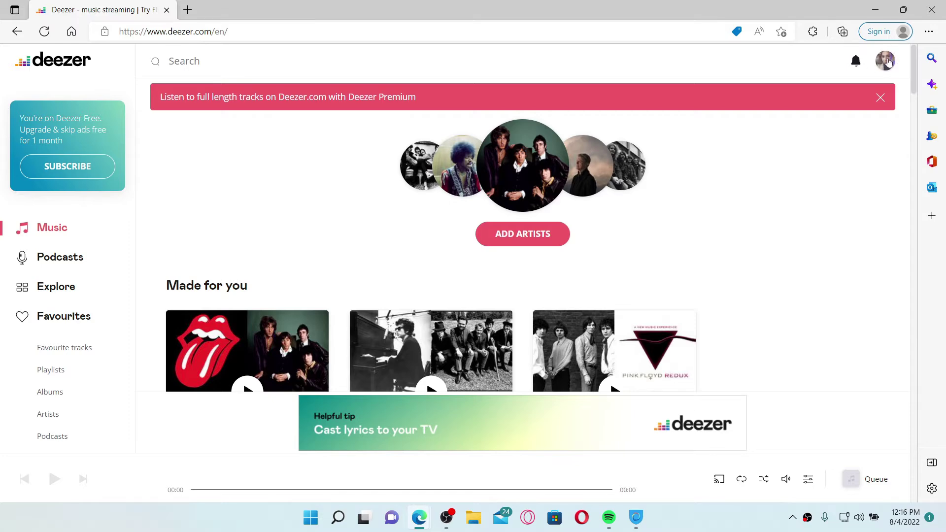
pyautogui.click(887, 62)
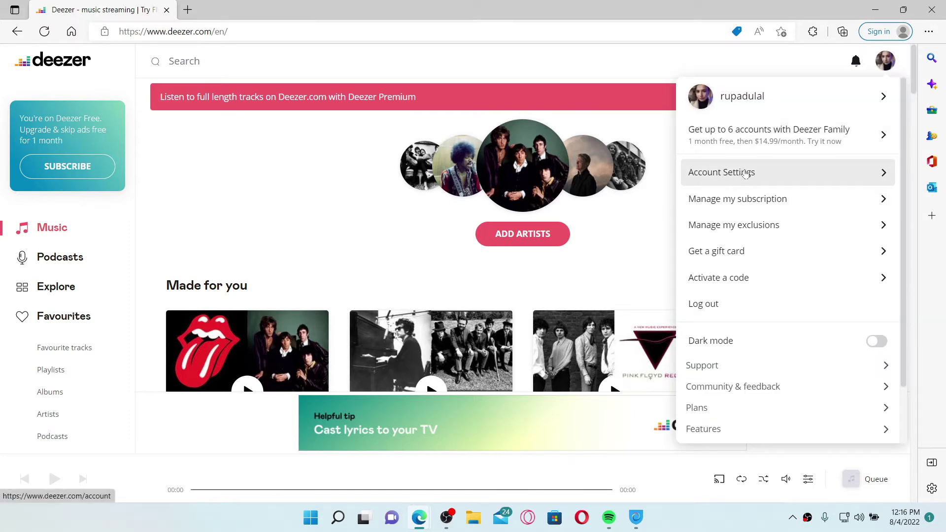
pyautogui.click(728, 172)
pyautogui.scroll(-2, 425, 333)
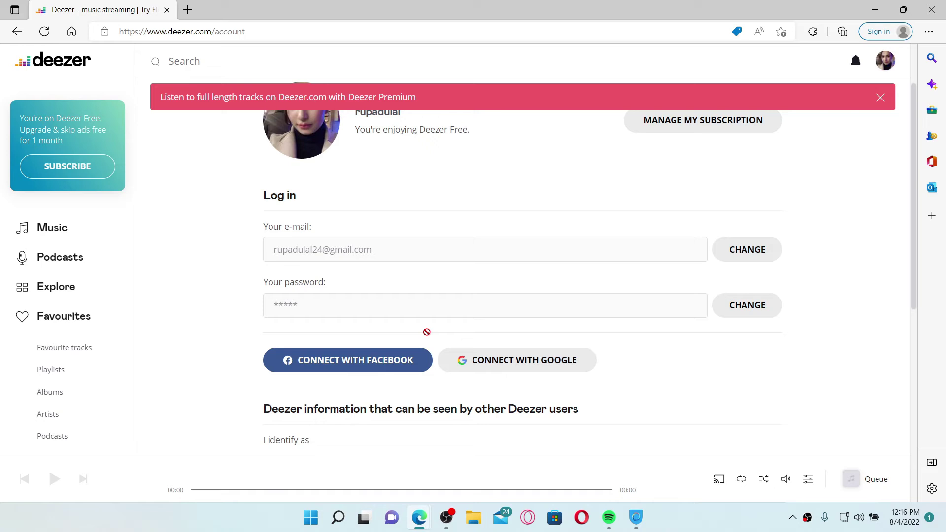
pyautogui.scroll(-3, 426, 331)
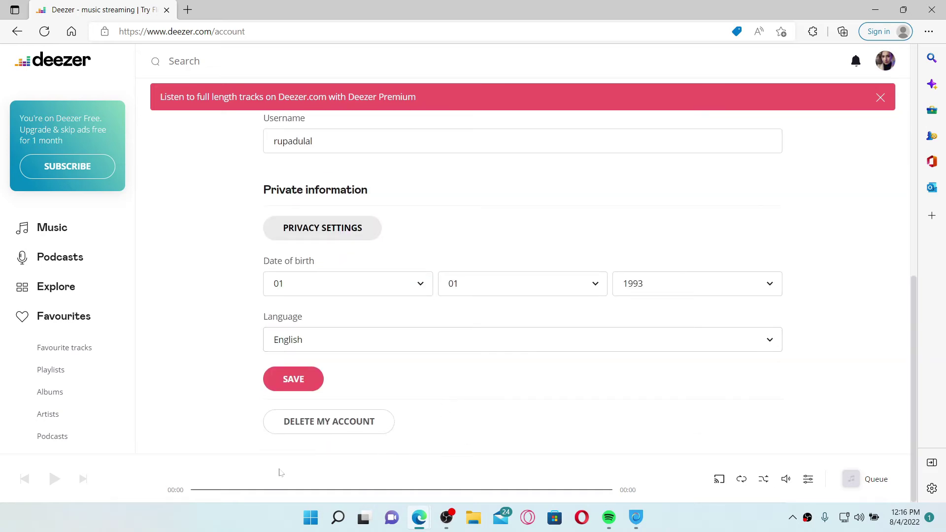
# Step: Submit Delete My Account using Edge's saved Deezer password, then open a new tab
pyautogui.click(347, 425)
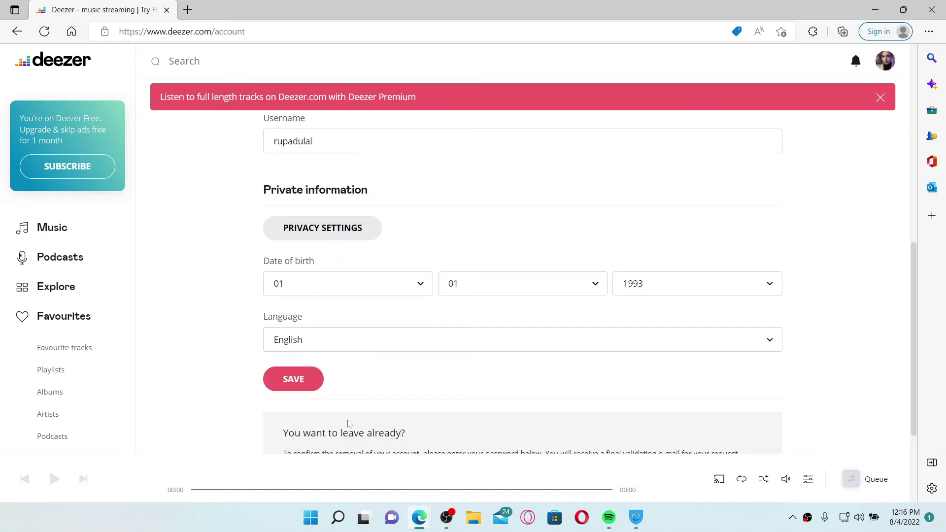
pyautogui.scroll(-2, 369, 417)
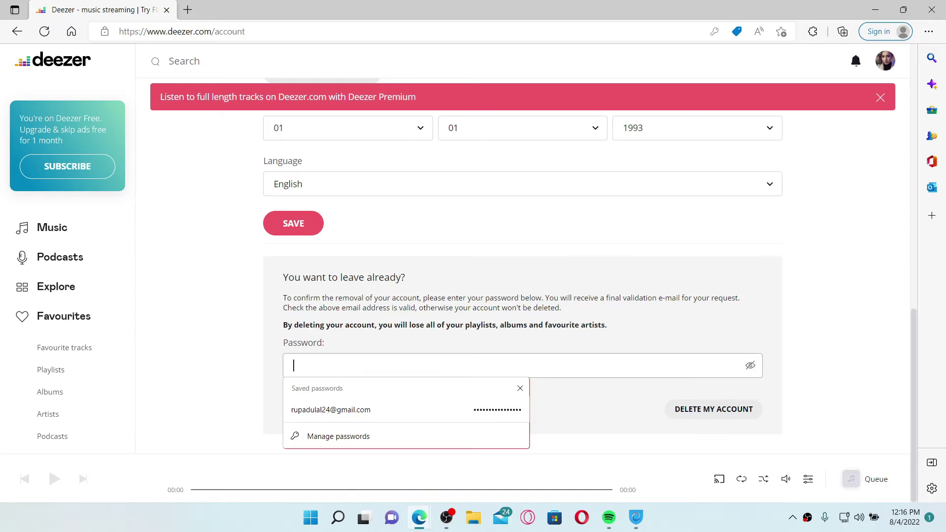
pyautogui.click(280, 358)
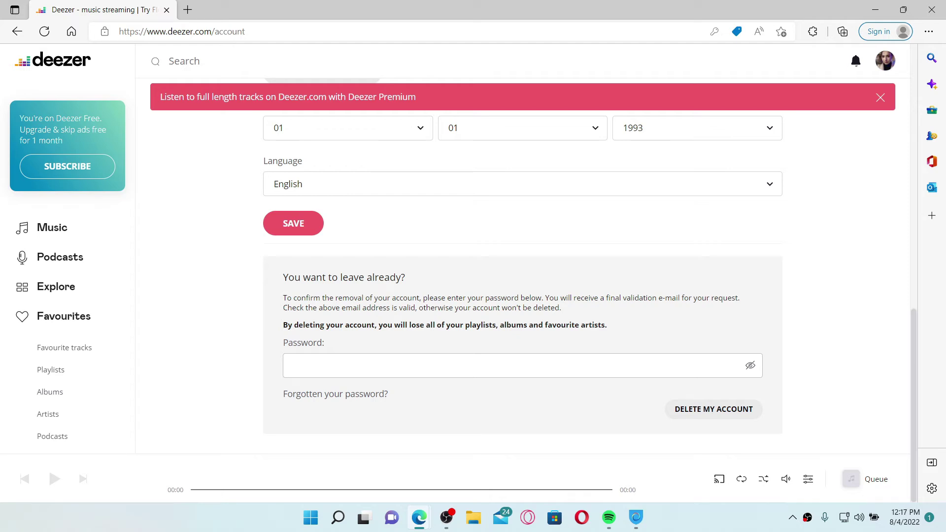
pyautogui.click(329, 365)
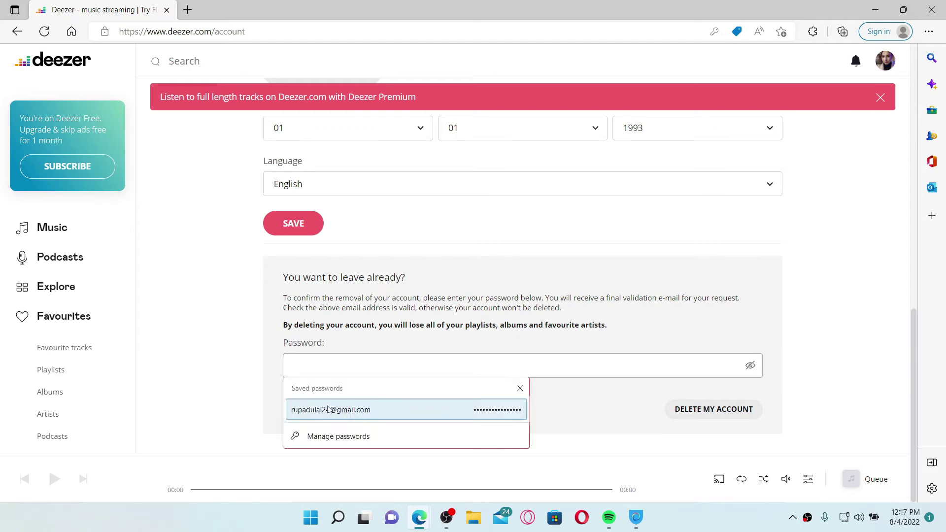
pyautogui.click(329, 409)
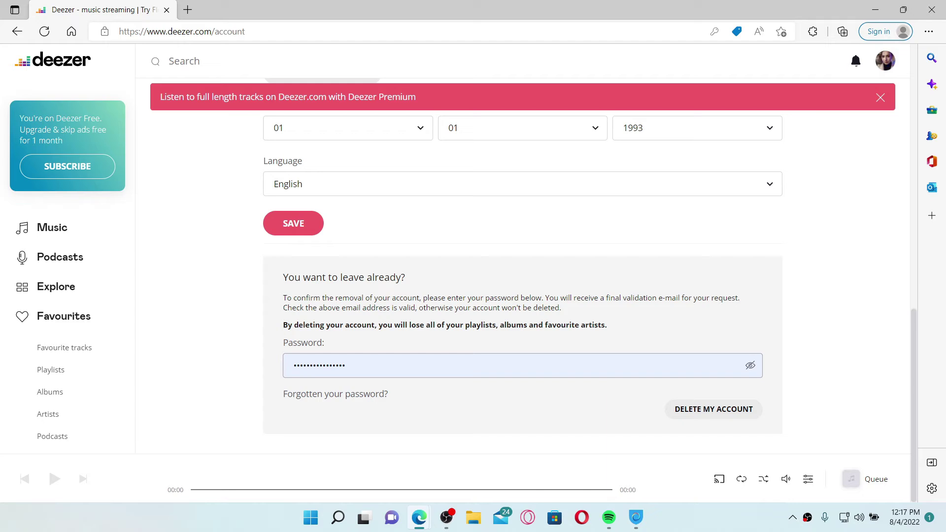
pyautogui.click(726, 411)
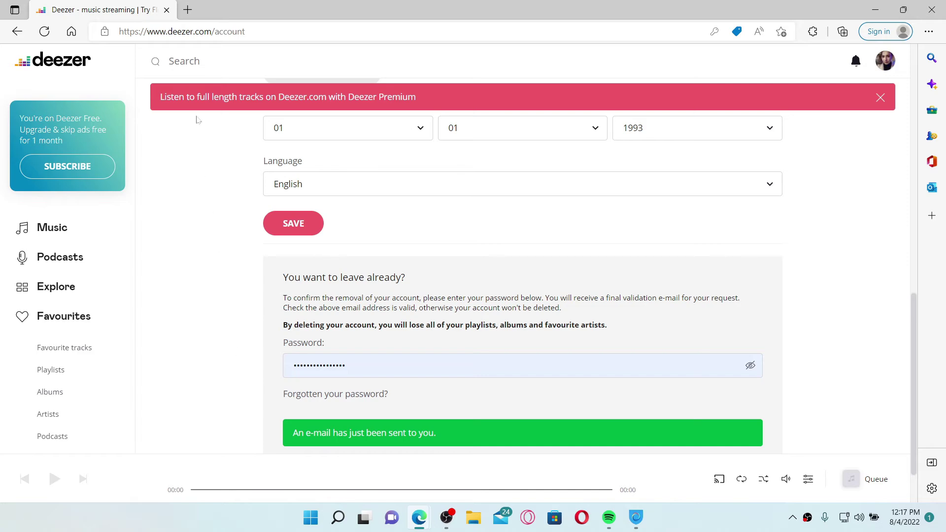
pyautogui.click(187, 10)
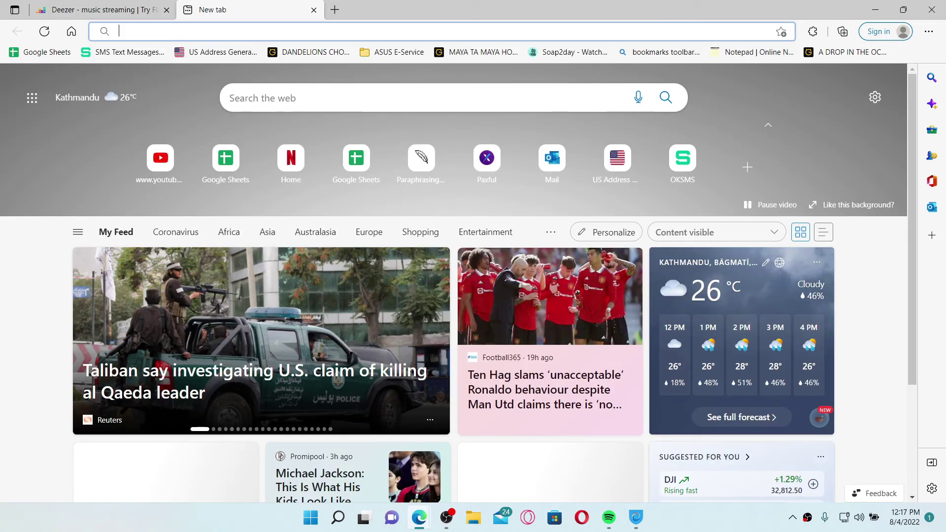
pyautogui.write('gm')
# Step: Load Gmail and open Deezer's 'We're sorry to see you go' e-mail
pyautogui.press('Return')
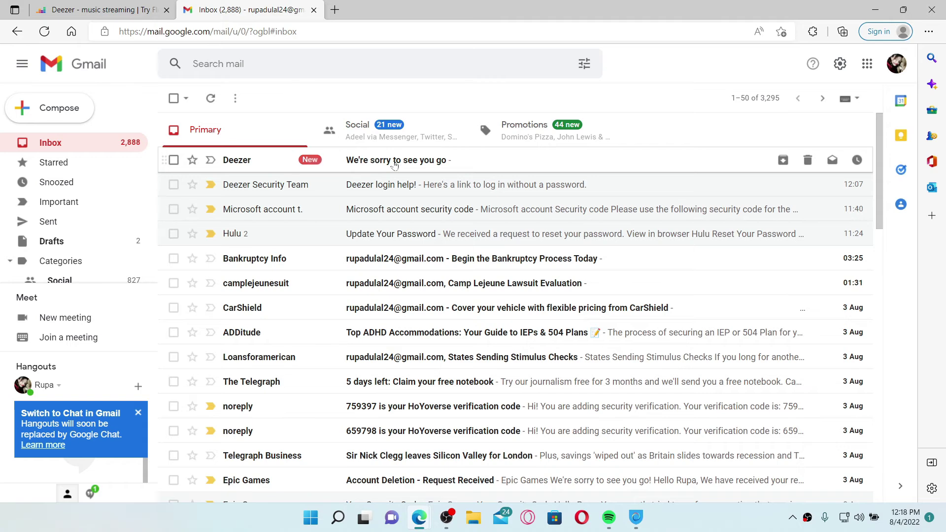
pyautogui.click(394, 164)
pyautogui.scroll(-1, 442, 400)
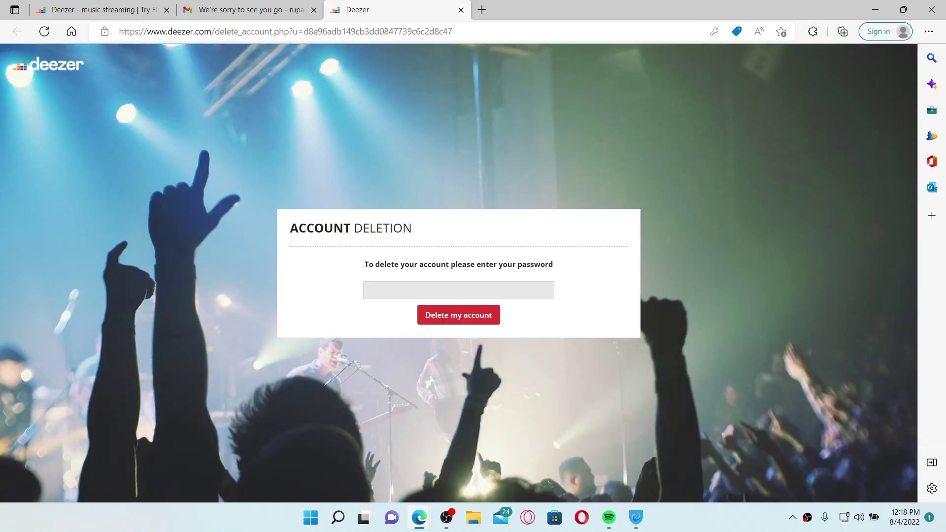
# Step: Fill the saved password on the deletion page and confirm Delete my account
pyautogui.click(459, 291)
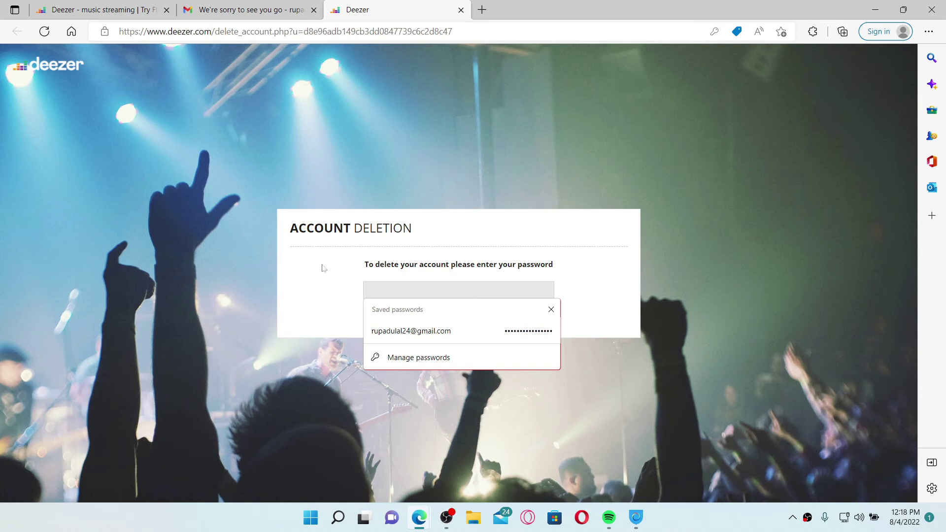
pyautogui.click(411, 330)
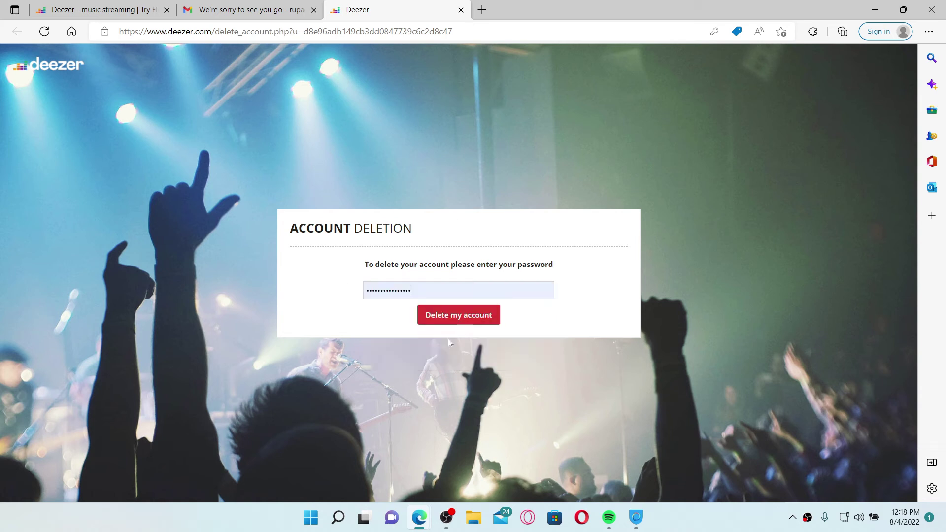
pyautogui.click(458, 315)
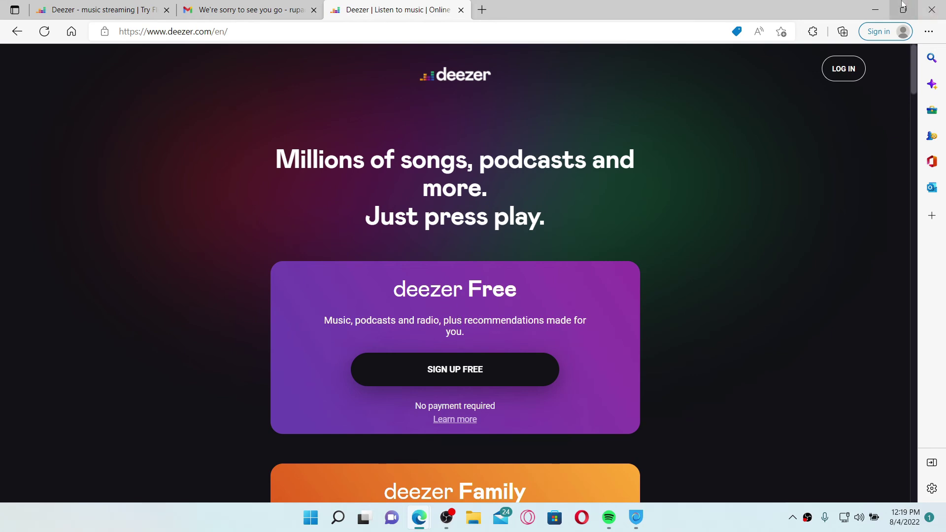
# Step: Minimize Microsoft Edge to reveal the Windows desktop
pyautogui.click(875, 10)
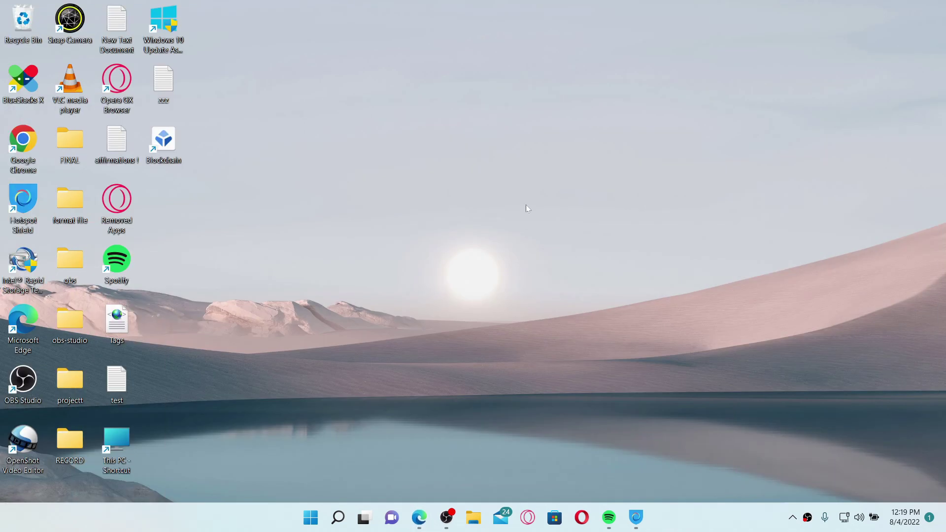